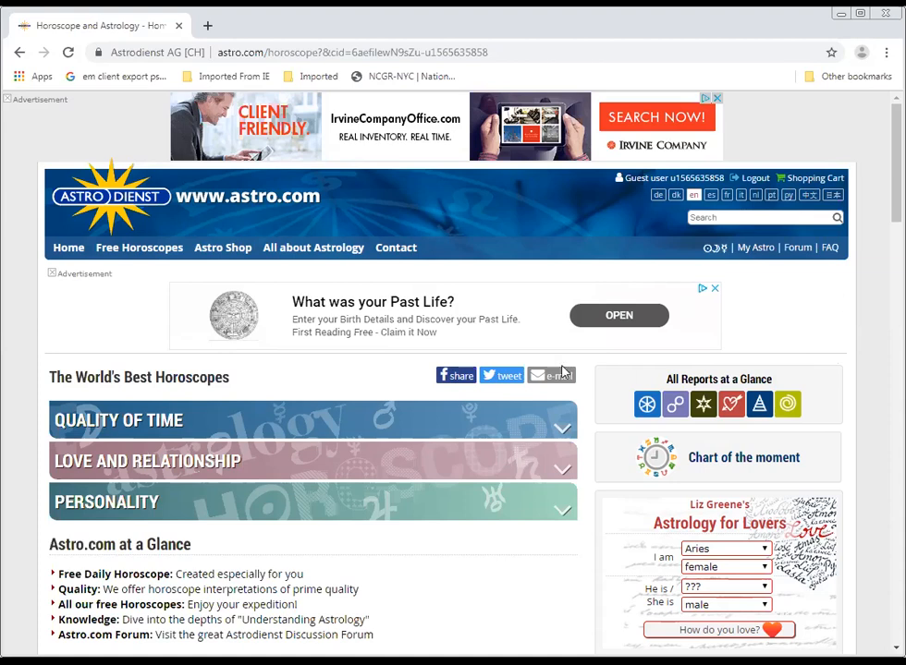
# Open the birth data entry page for guest users from the free Extended Chart Selection
pyautogui.moveTo(141, 261)
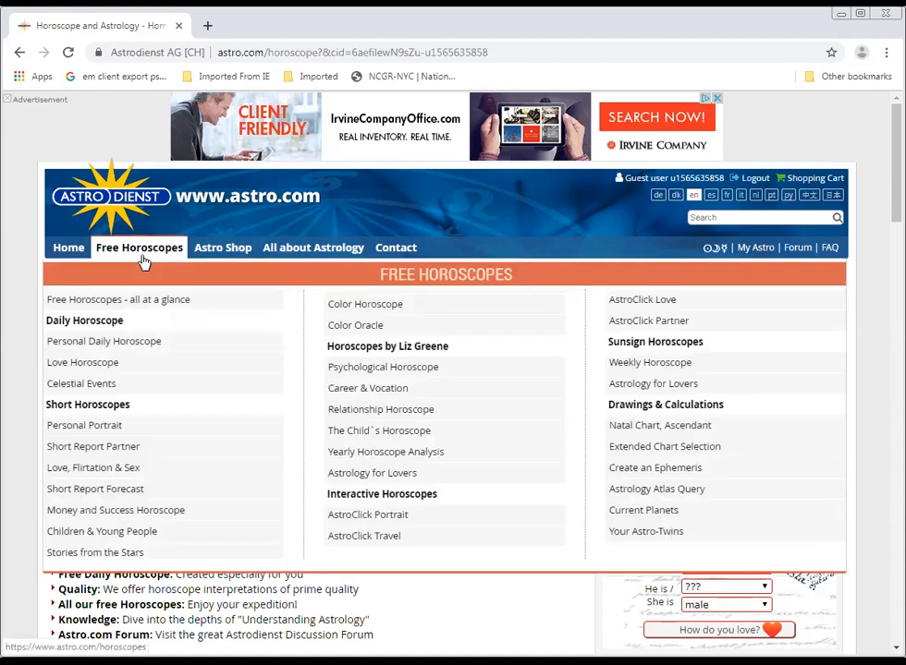
pyautogui.click(667, 453)
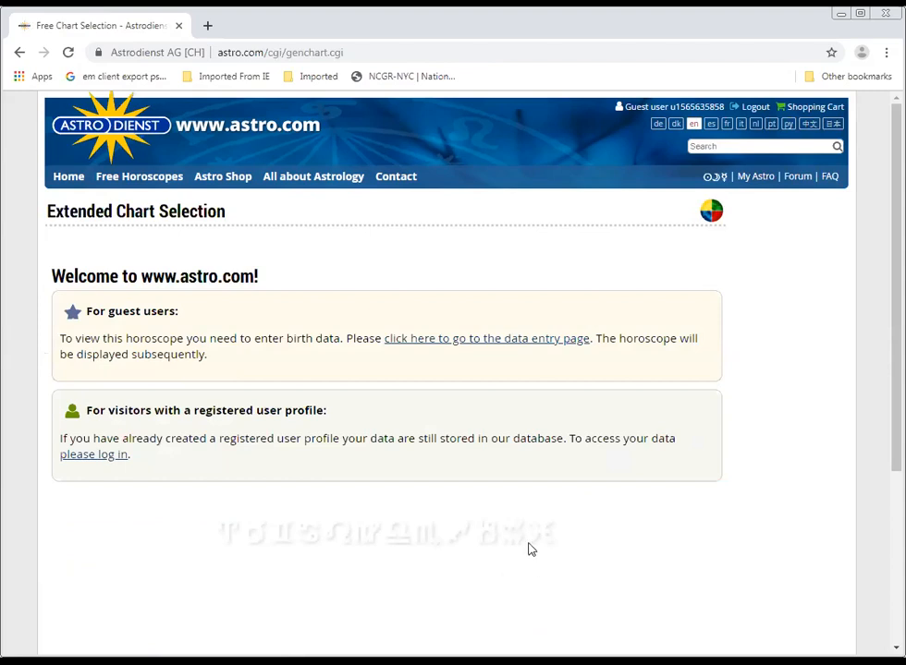
pyautogui.click(464, 349)
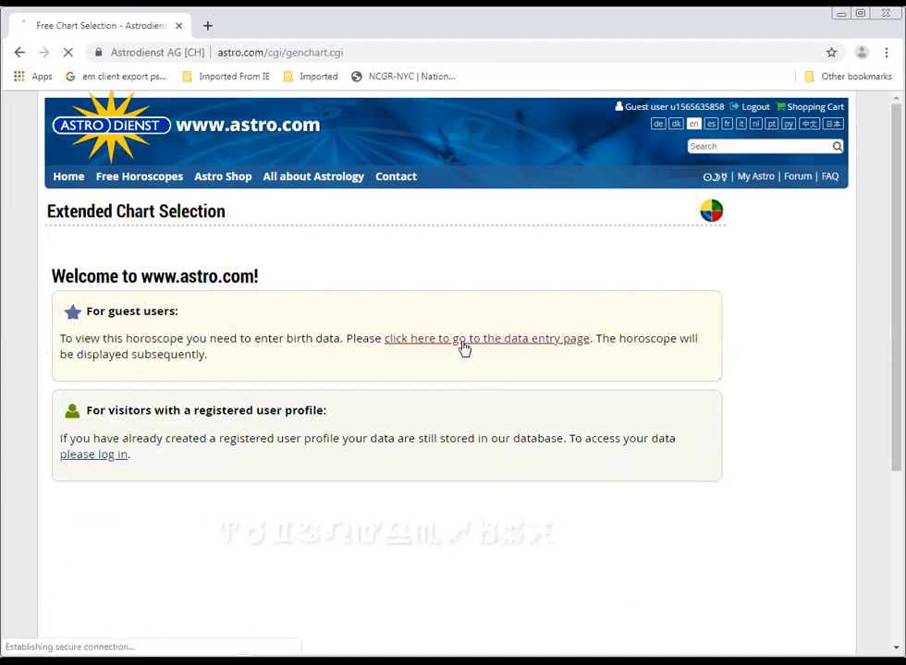
# Enter Current as the first name and Transits as the last name, and set the gender to event/other
pyautogui.click(203, 256)
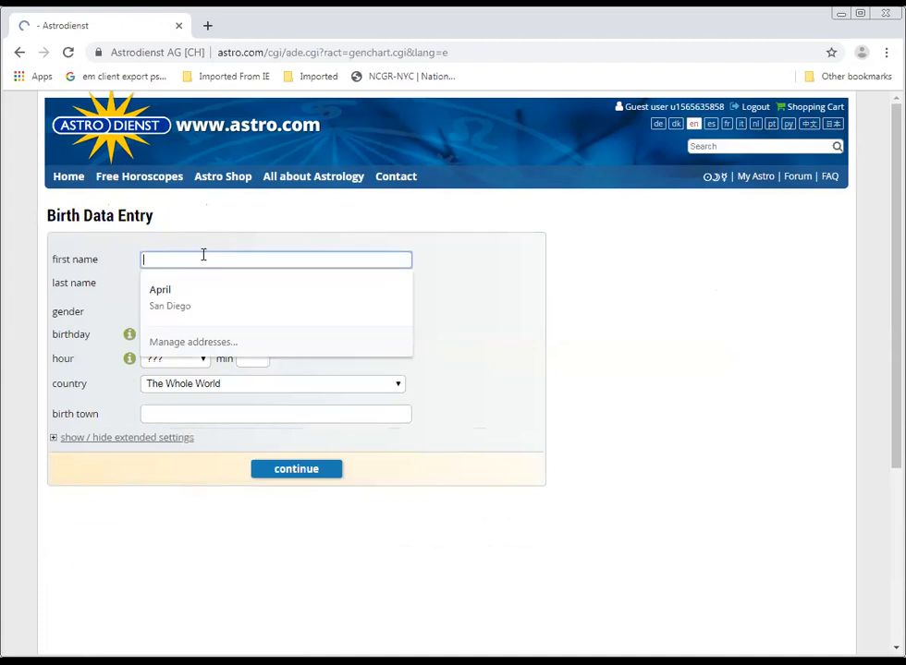
pyautogui.write('Current')
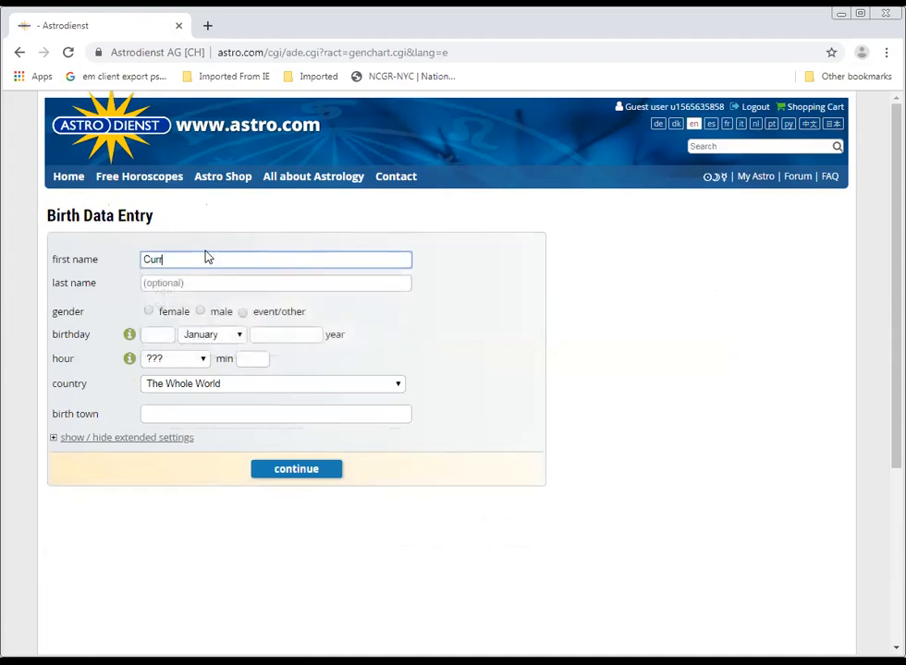
pyautogui.press('Tab')
pyautogui.write('Transits')
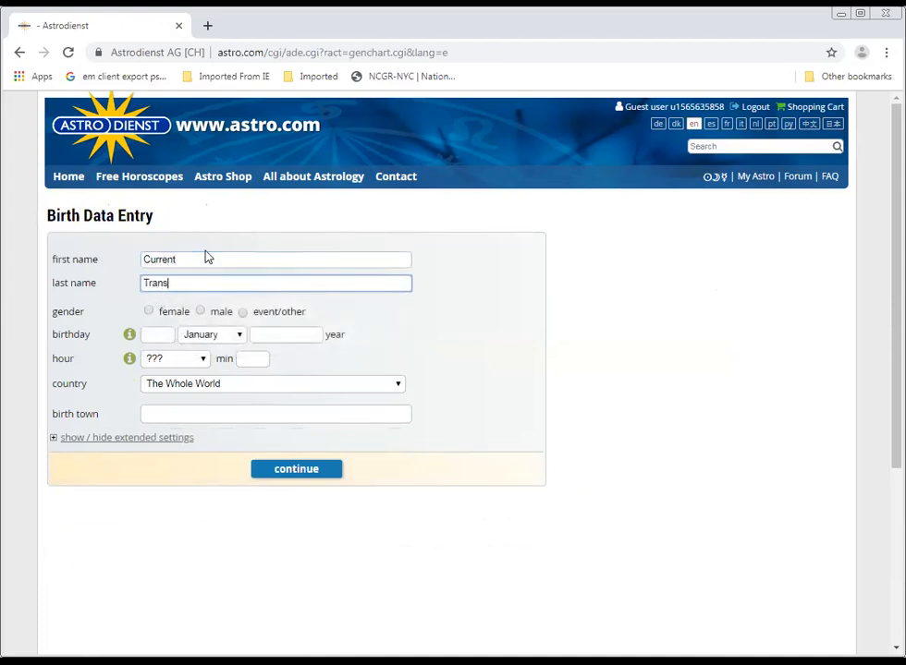
pyautogui.click(244, 315)
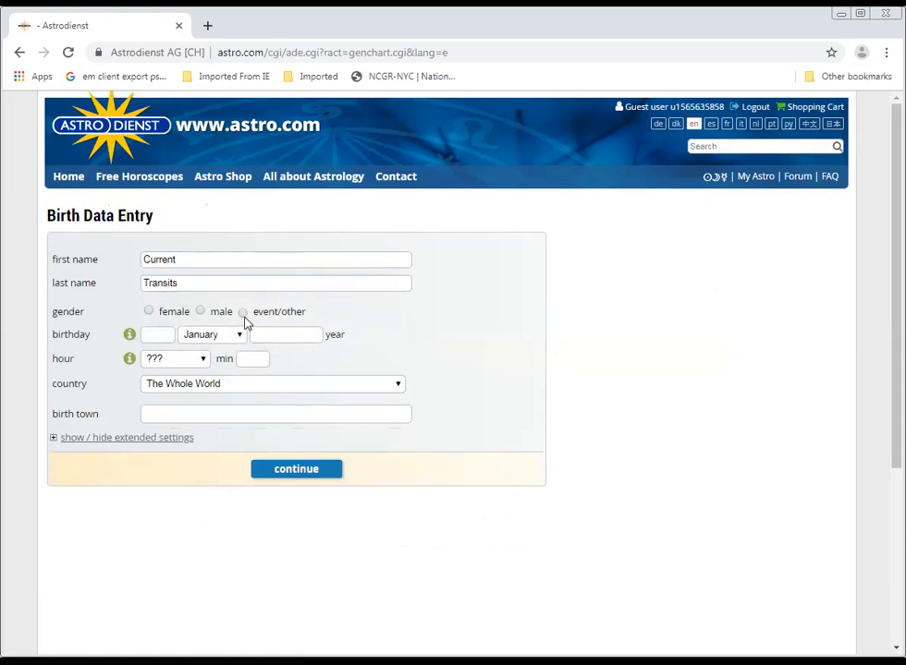
# Set the event's date to 12 August 2019 in the birthday fields
pyautogui.click(158, 348)
pyautogui.write('12')
pyautogui.press('Tab')
pyautogui.write('aug')
pyautogui.press('Tab')
pyautogui.write('2019')
pyautogui.press('Tab')
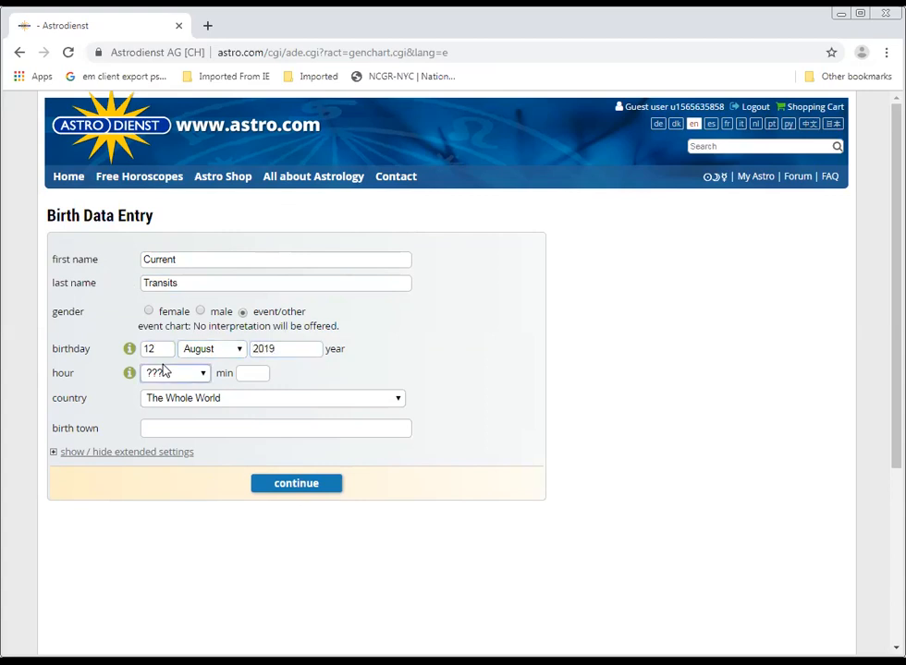
# Set the time to 12 [noon] hours and 33 minutes, and choose San Diego, CA (US) as the birth town
pyautogui.write('12')
pyautogui.press('Tab')
pyautogui.write('33')
pyautogui.press('Tab')
pyautogui.press('Tab')
pyautogui.write('Sa')
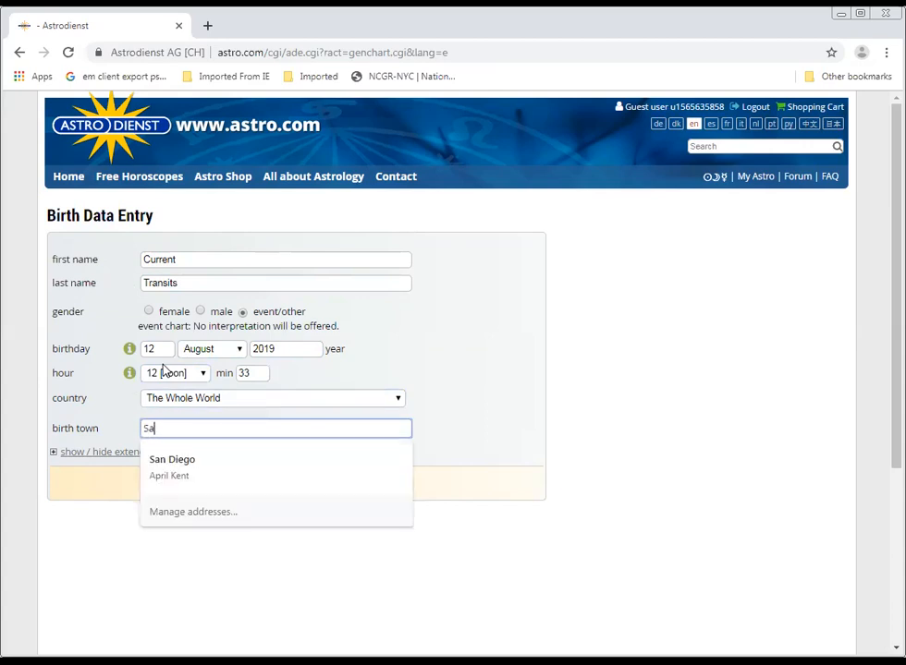
pyautogui.write('n Diego, CA')
pyautogui.click(207, 457)
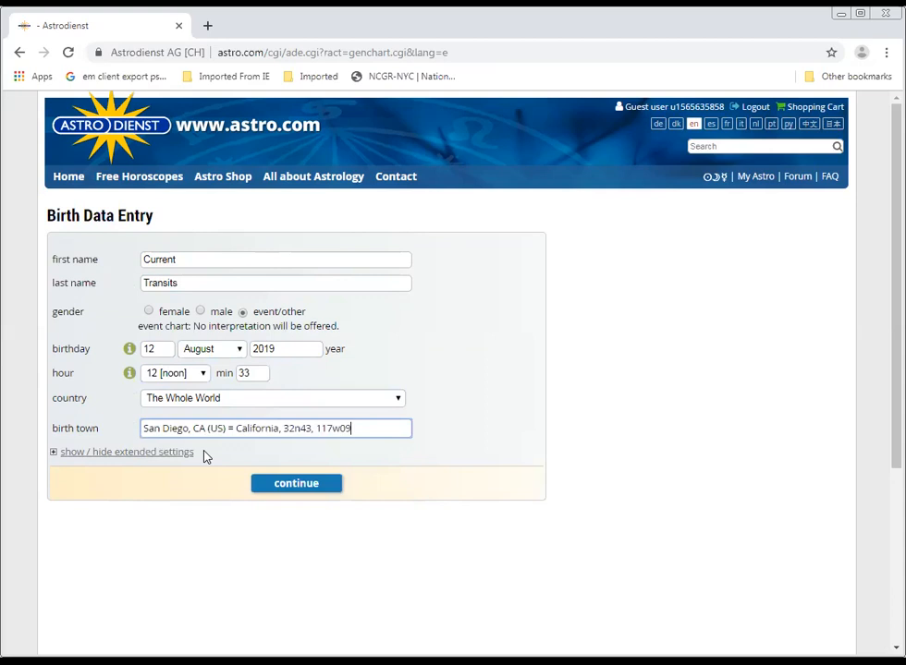
# Submit the event data and show its natal chart wheel with the default drawing style and house system
pyautogui.click(295, 502)
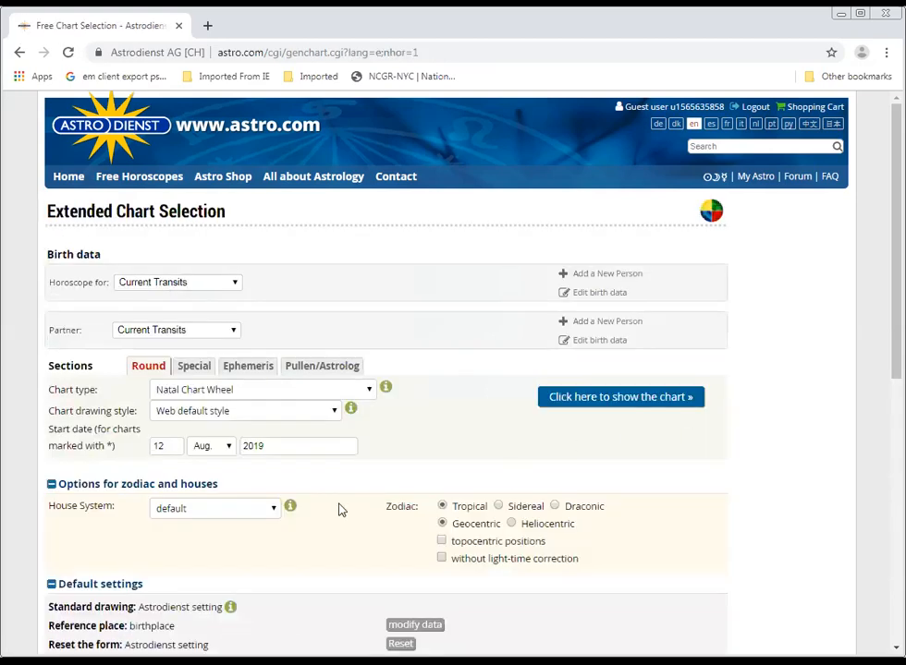
pyautogui.scroll(-1, 398, 441)
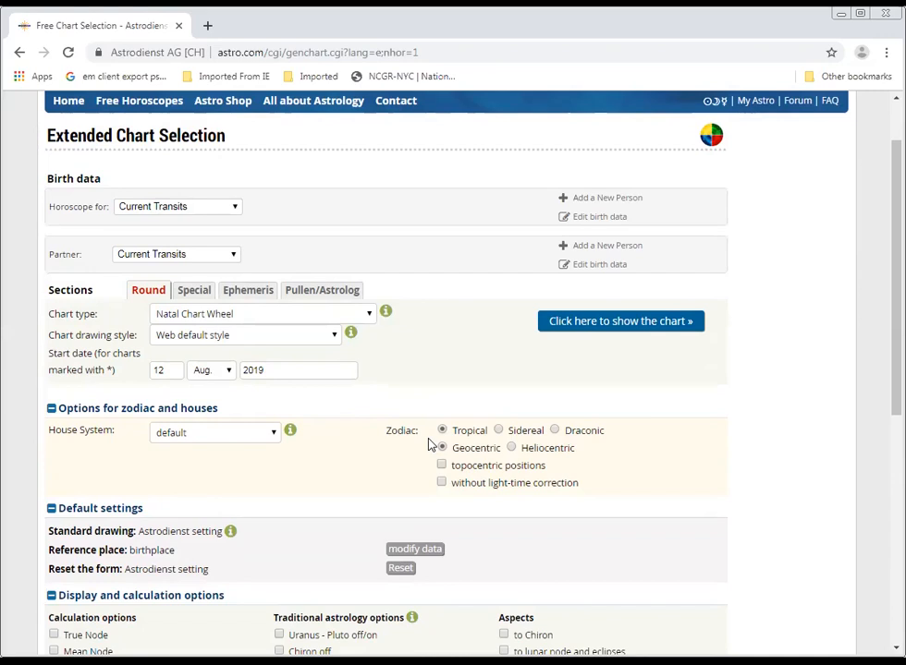
pyautogui.click(641, 331)
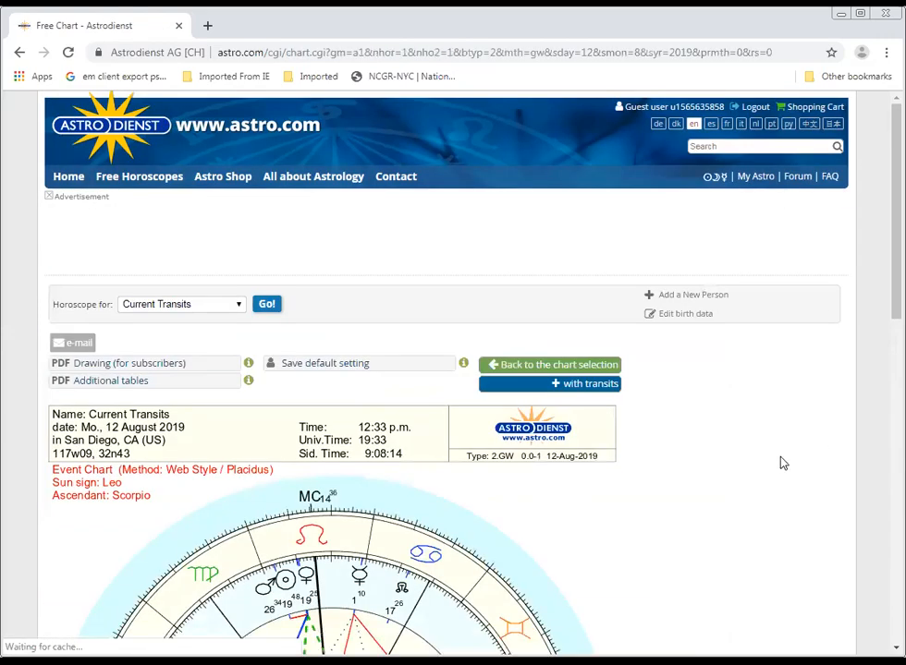
# Examine the default-style chart wheel, its planet positions and the aspect table below it
pyautogui.scroll(-4, 781, 462)
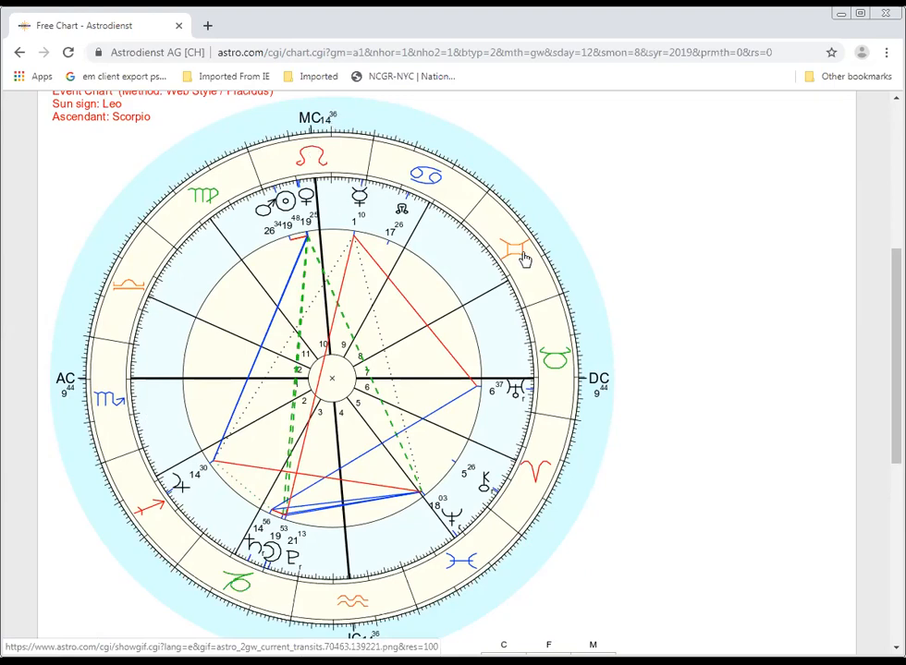
pyautogui.scroll(1, 402, 199)
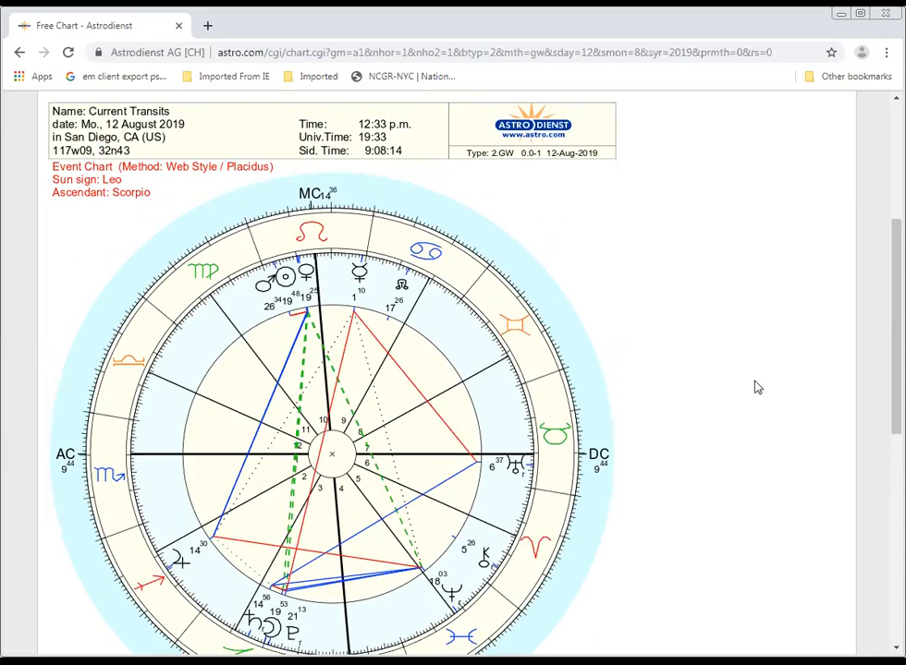
pyautogui.scroll(-1, 756, 404)
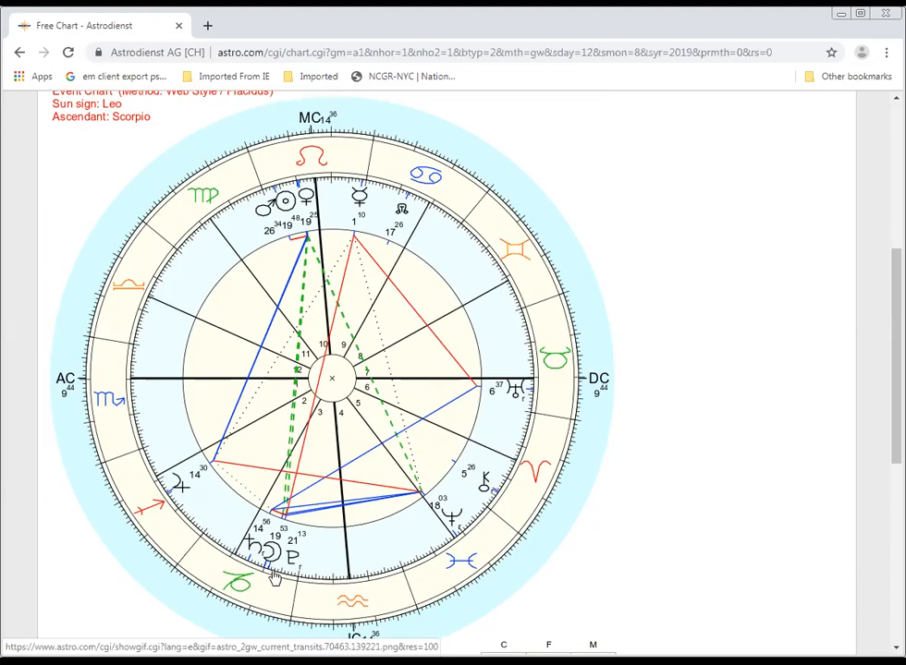
pyautogui.scroll(3, 356, 523)
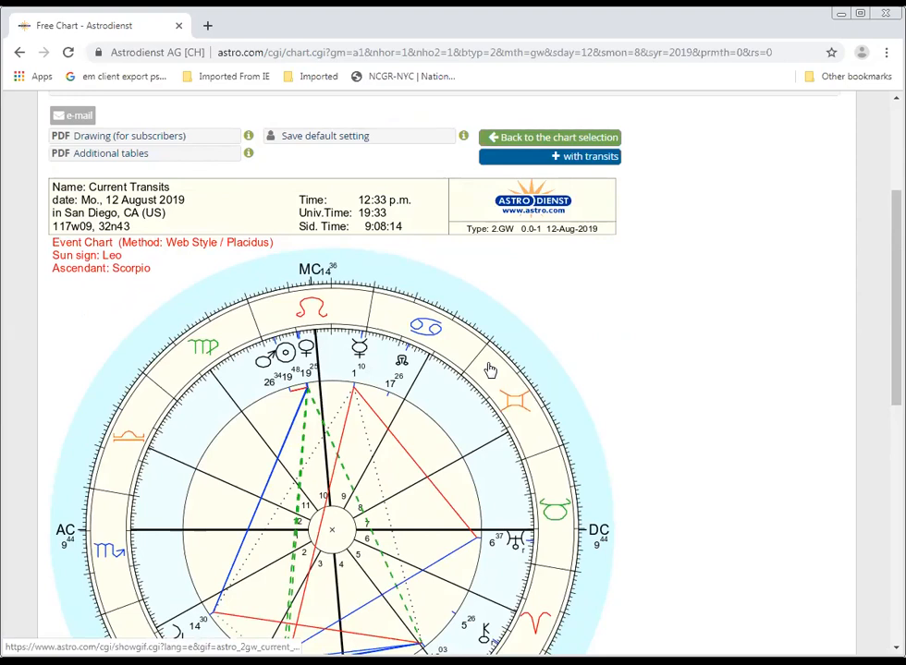
pyautogui.scroll(-5, 431, 430)
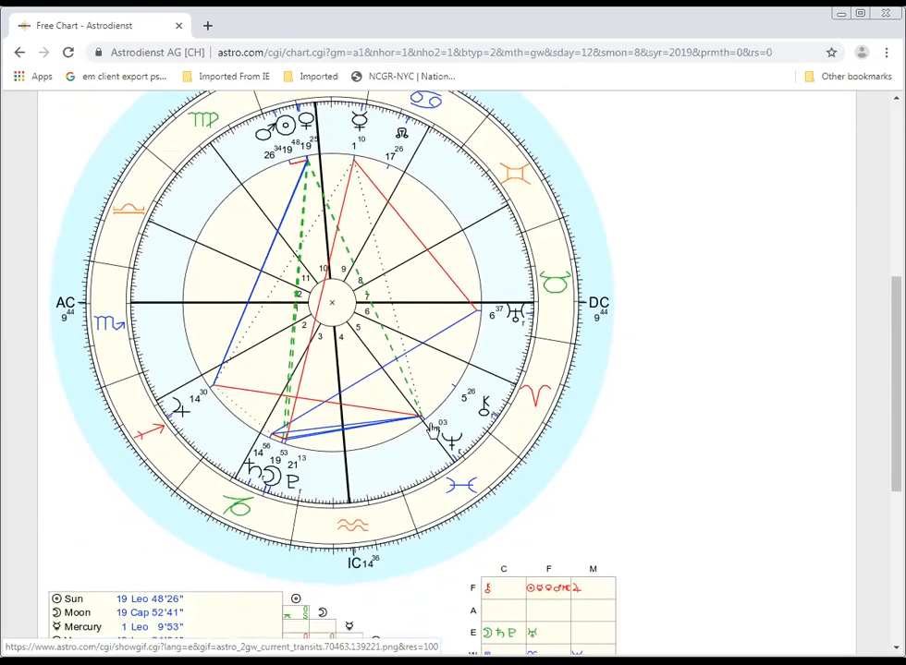
pyautogui.scroll(-5, 431, 429)
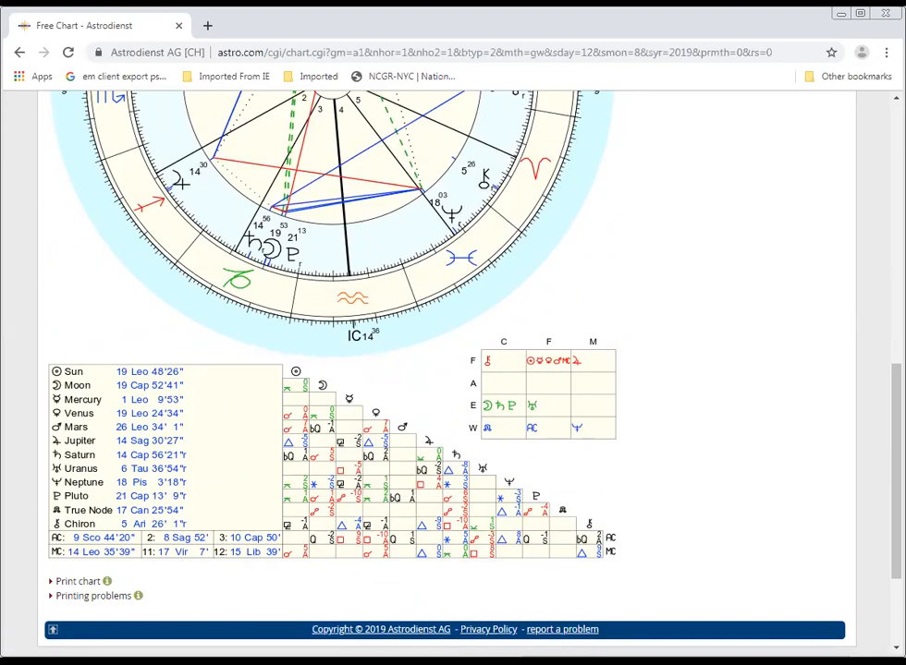
pyautogui.scroll(10, 716, 369)
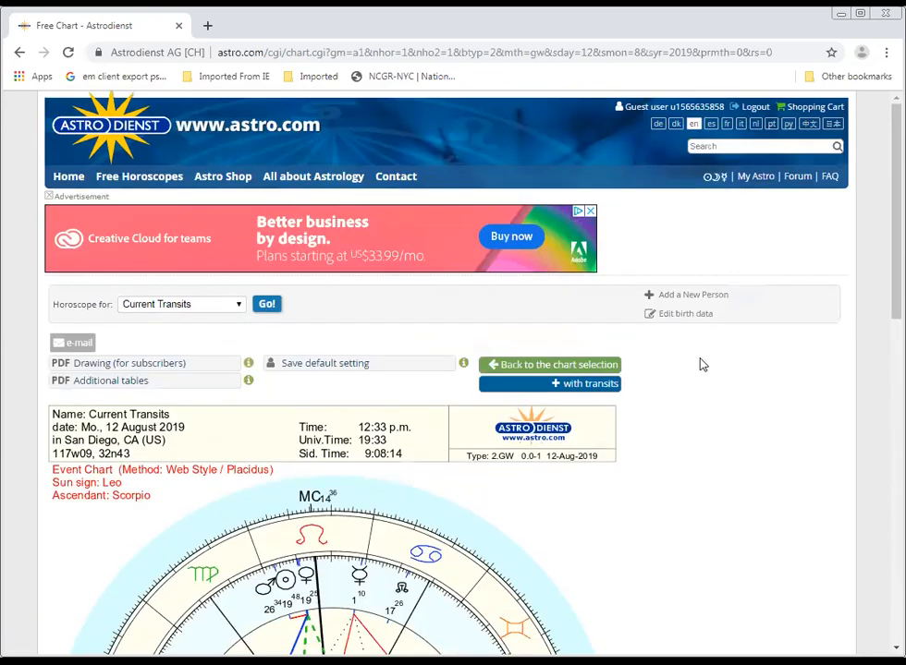
# Return to the chart selection and redraw the chart in the Anglo drawing style with the Koch house system
pyautogui.click(575, 366)
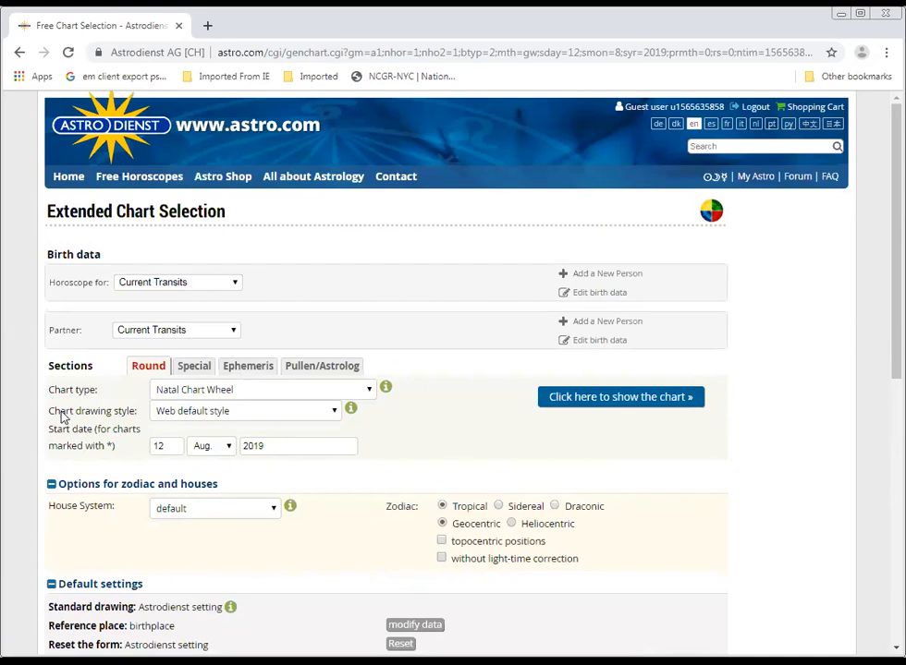
pyautogui.click(335, 415)
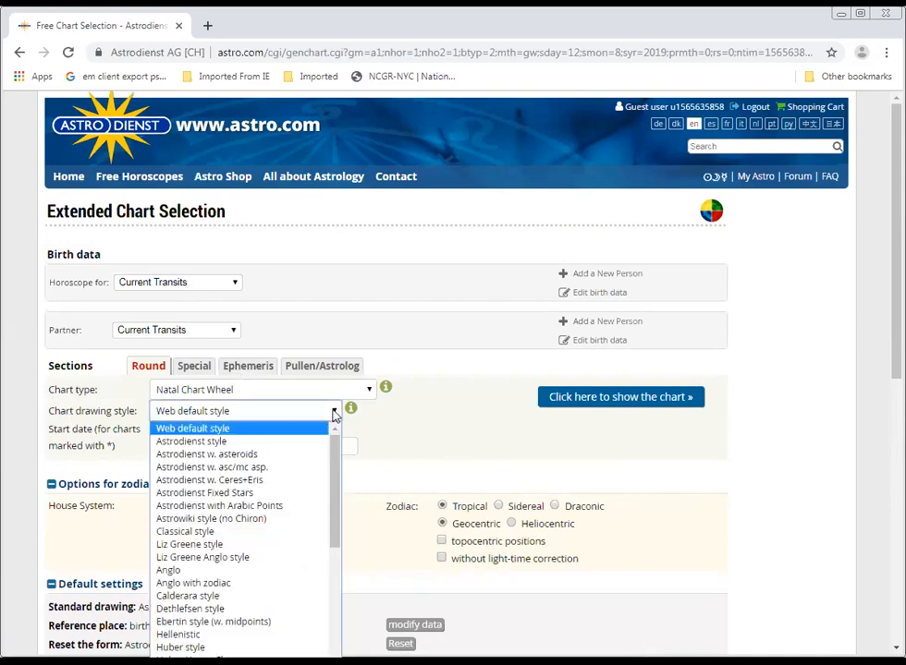
pyautogui.click(244, 575)
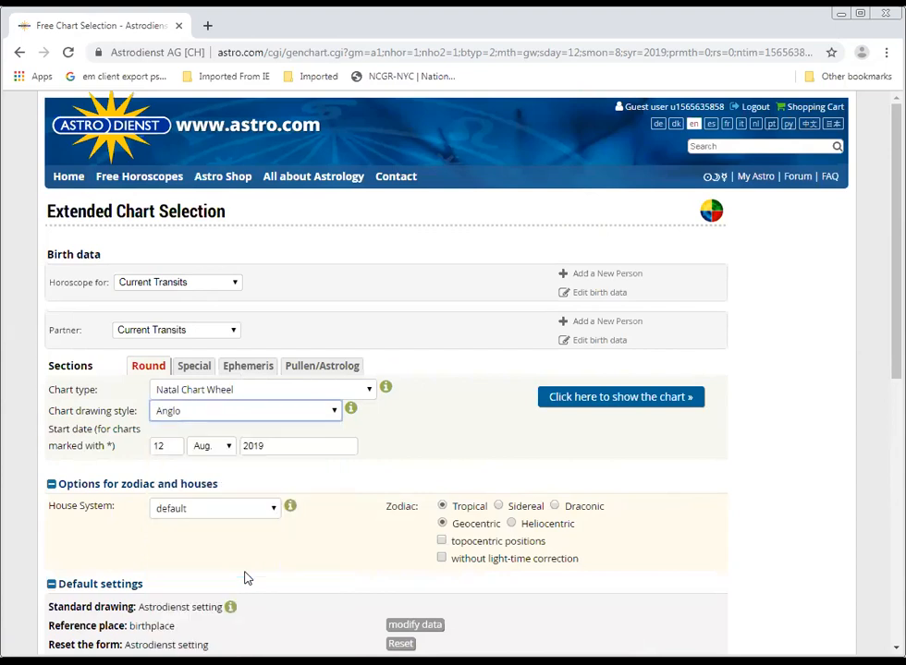
pyautogui.scroll(-1, 340, 469)
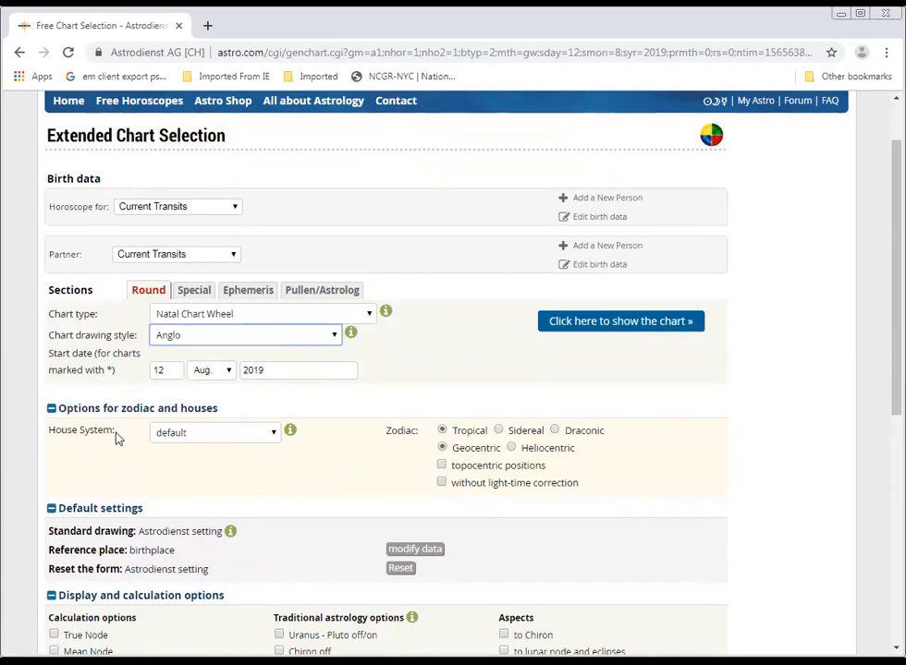
pyautogui.click(274, 434)
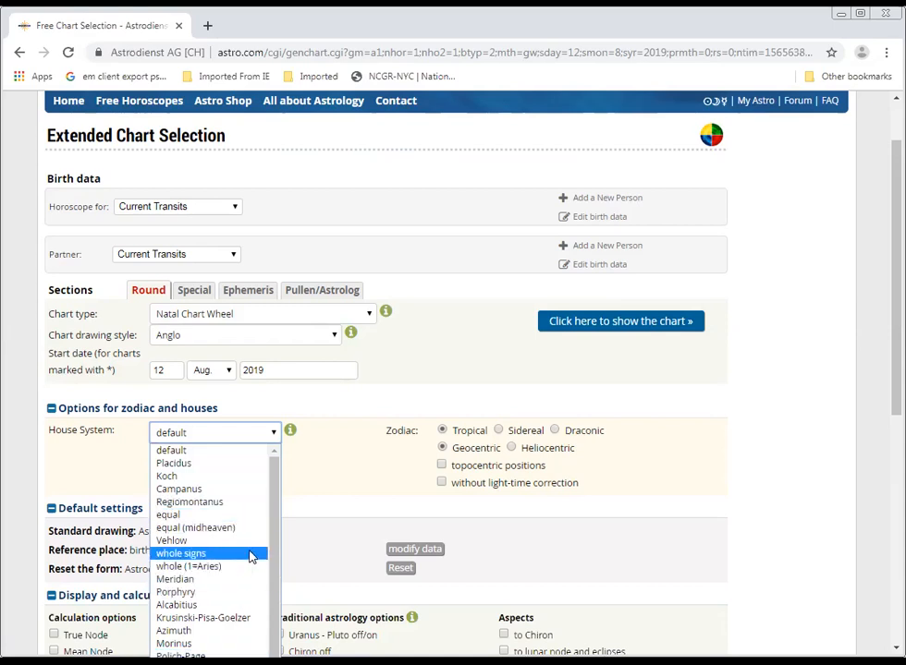
pyautogui.click(243, 479)
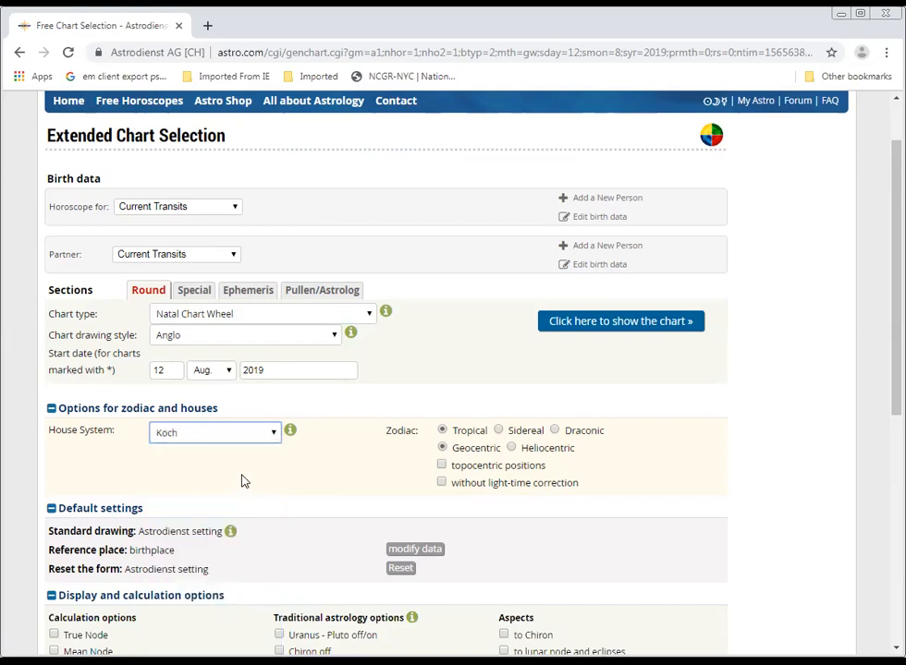
pyautogui.click(602, 324)
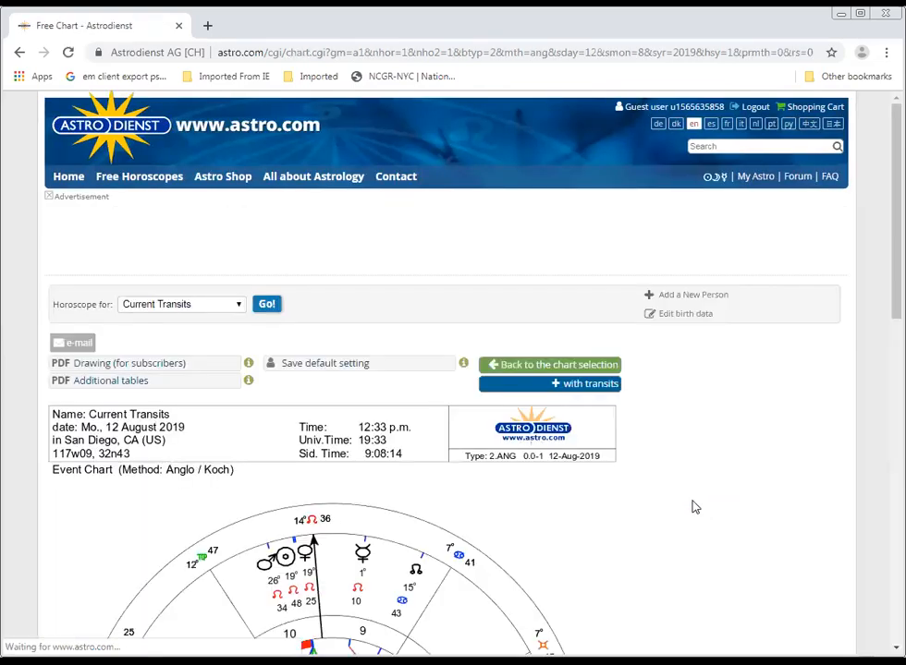
# Review the Koch chart, return to the chart selection and redraw the chart with the whole signs house system
pyautogui.scroll(-5, 662, 504)
pyautogui.scroll(-3, 663, 504)
pyautogui.scroll(2, 663, 503)
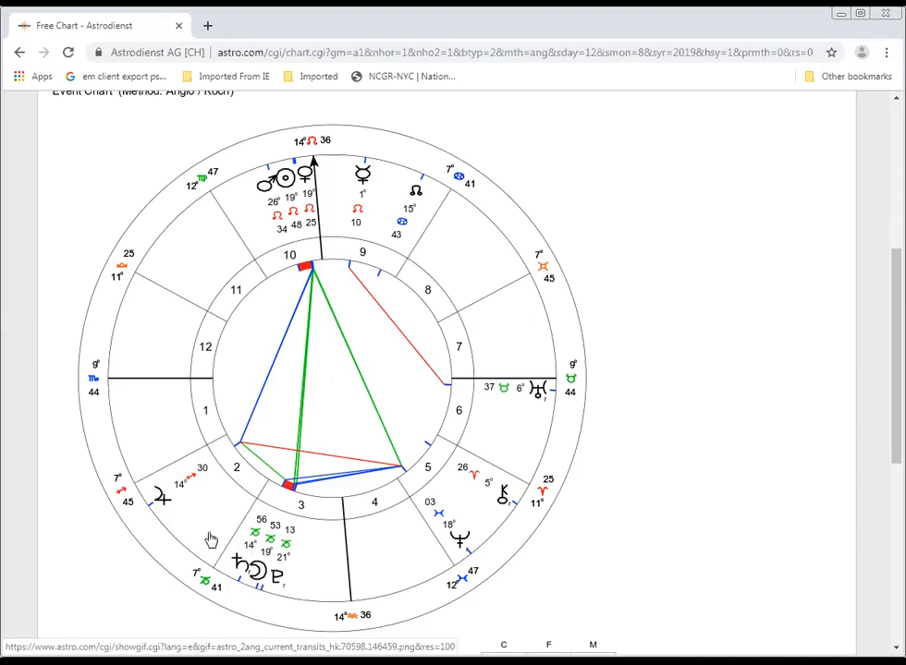
pyautogui.scroll(5, 208, 542)
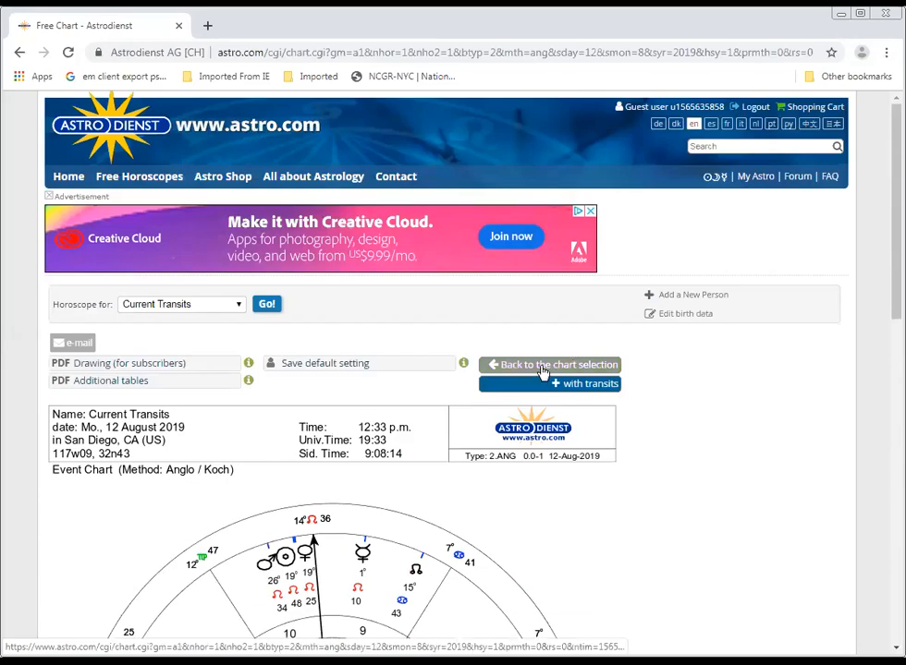
pyautogui.click(544, 368)
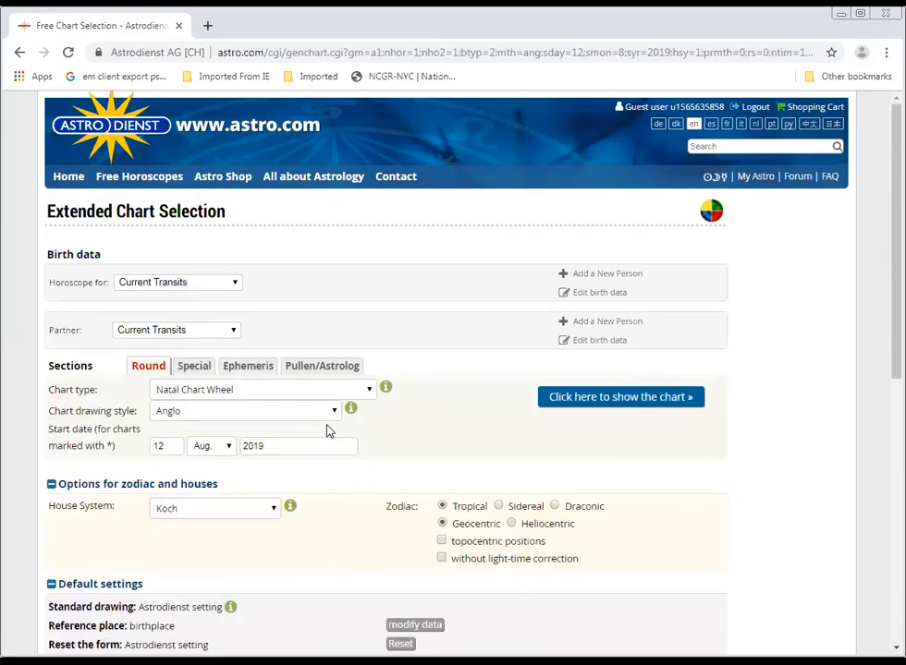
pyautogui.click(273, 511)
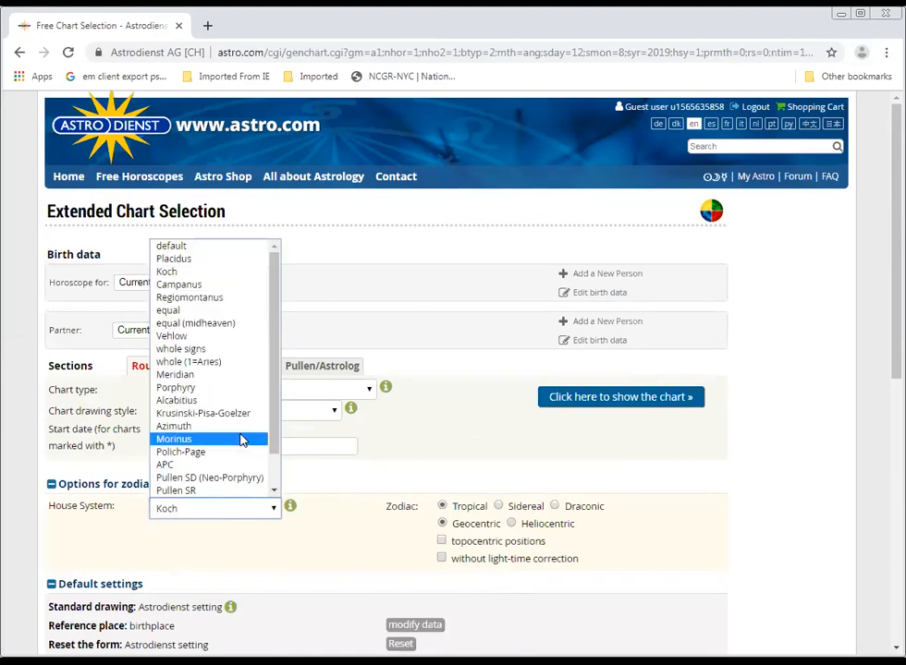
pyautogui.click(241, 357)
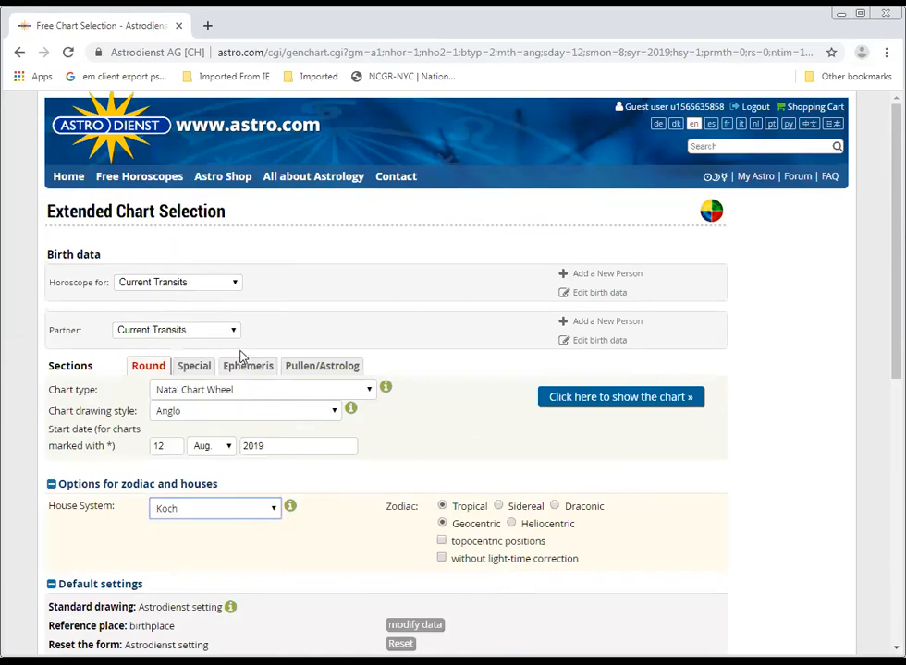
pyautogui.click(617, 398)
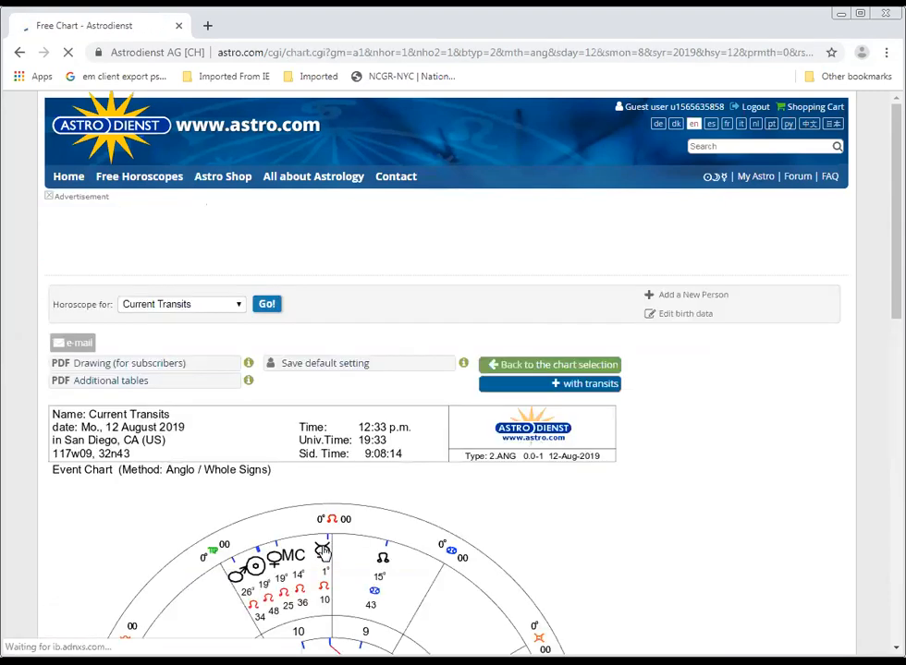
# Examine the whole signs chart wheel, including its house divisions, planet placements and the AC and MC positions
pyautogui.scroll(-5, 324, 545)
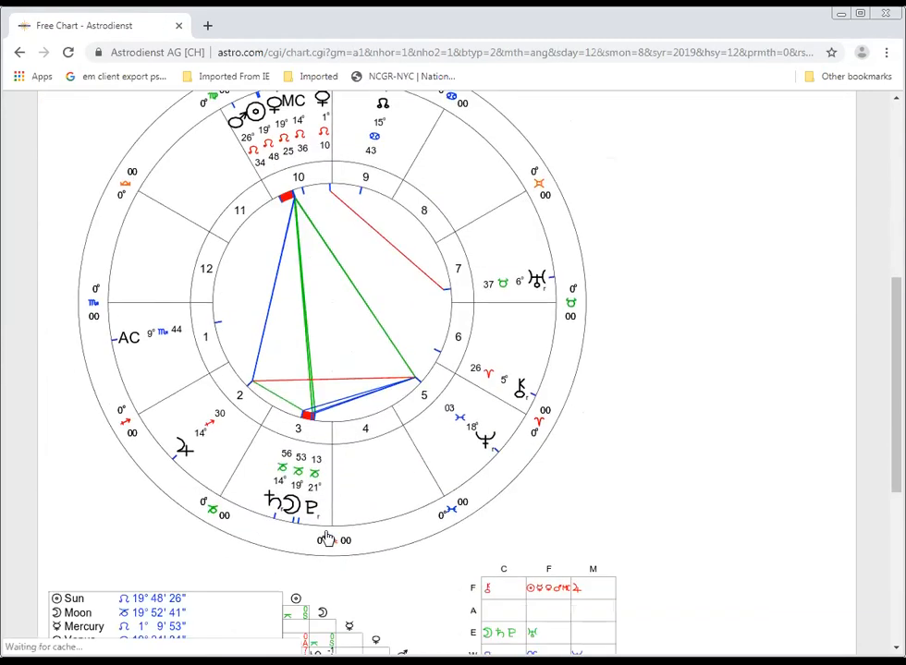
pyautogui.scroll(1, 327, 539)
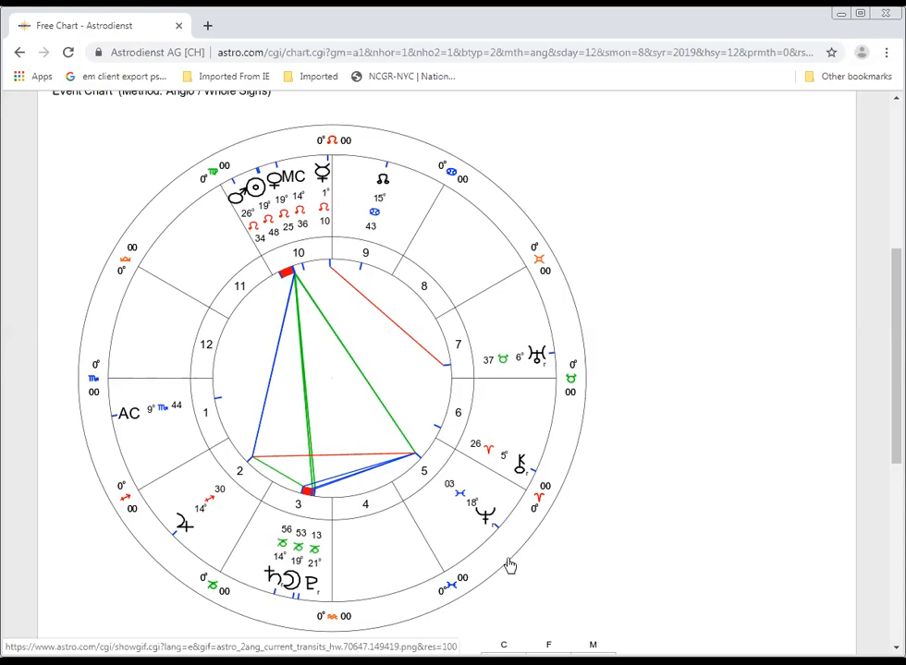
pyautogui.scroll(3, 509, 566)
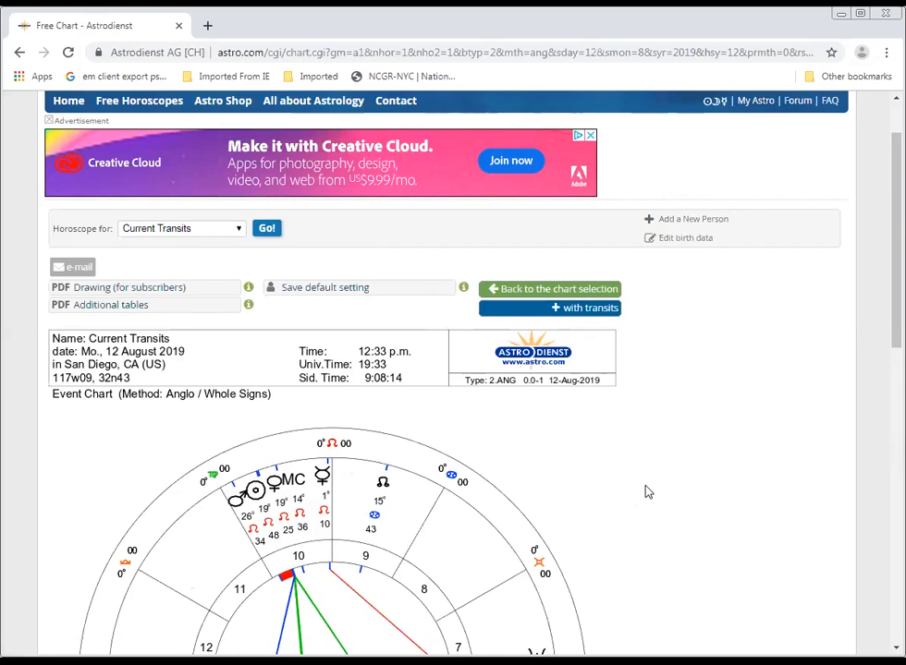
pyautogui.scroll(-1, 647, 491)
pyautogui.scroll(-1, 647, 491)
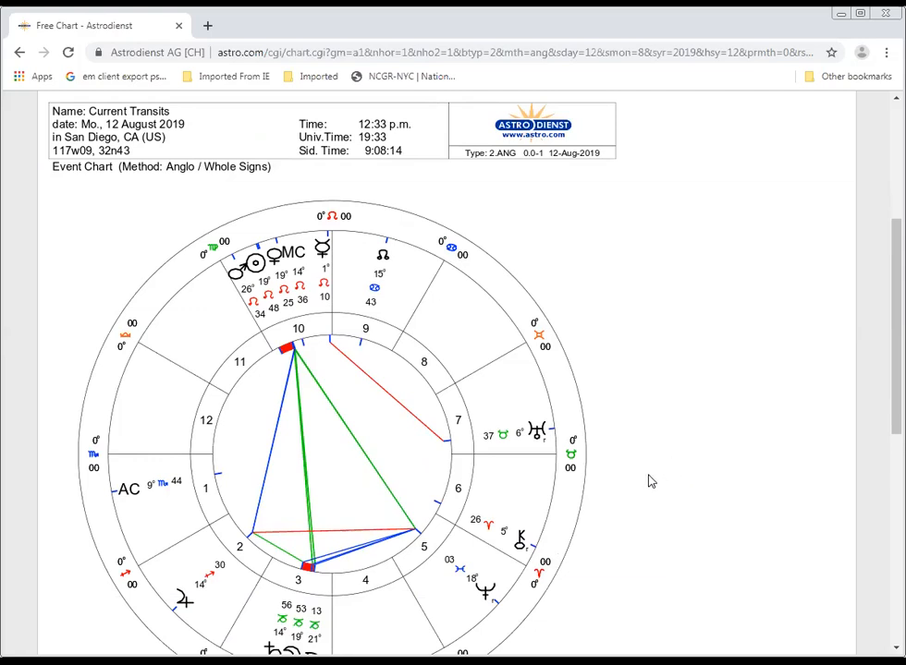
pyautogui.scroll(-2, 649, 478)
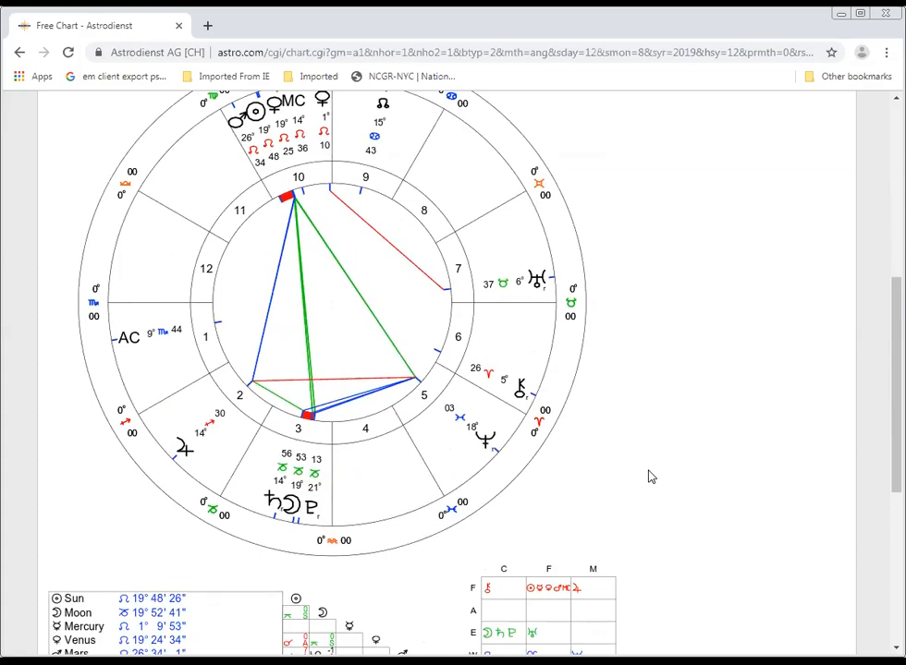
pyautogui.scroll(1, 650, 478)
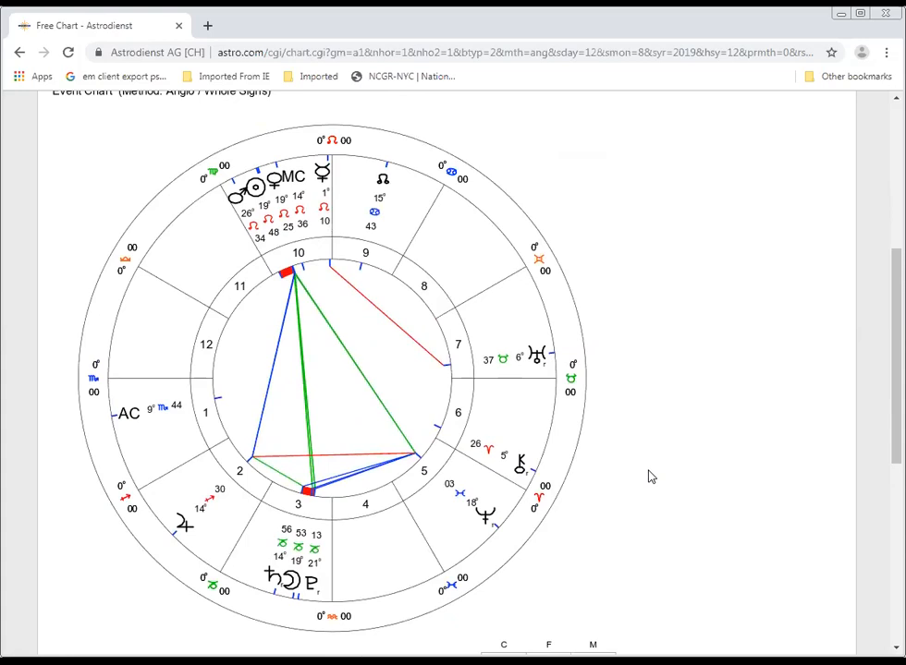
pyautogui.scroll(4, 650, 478)
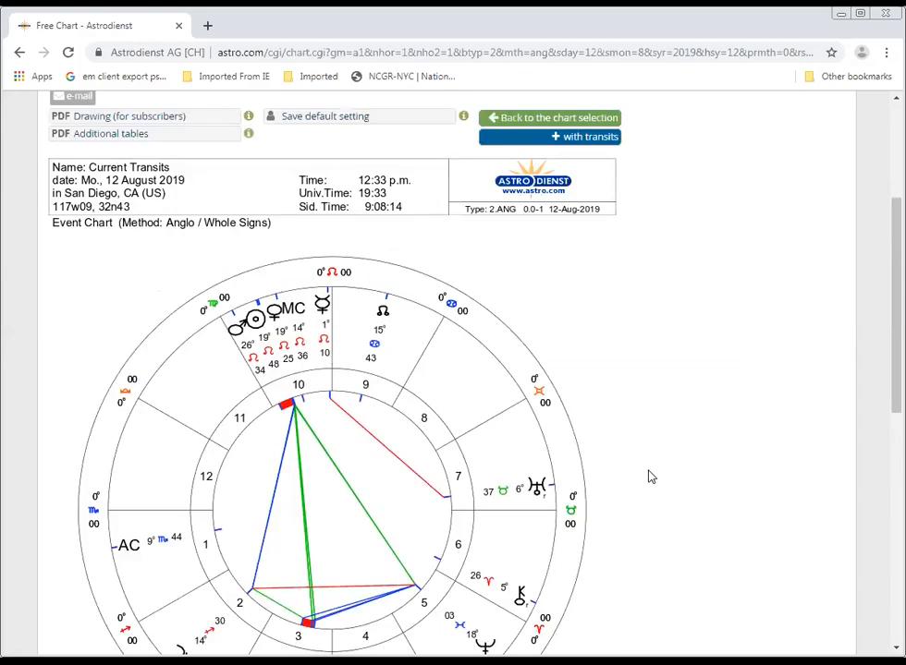